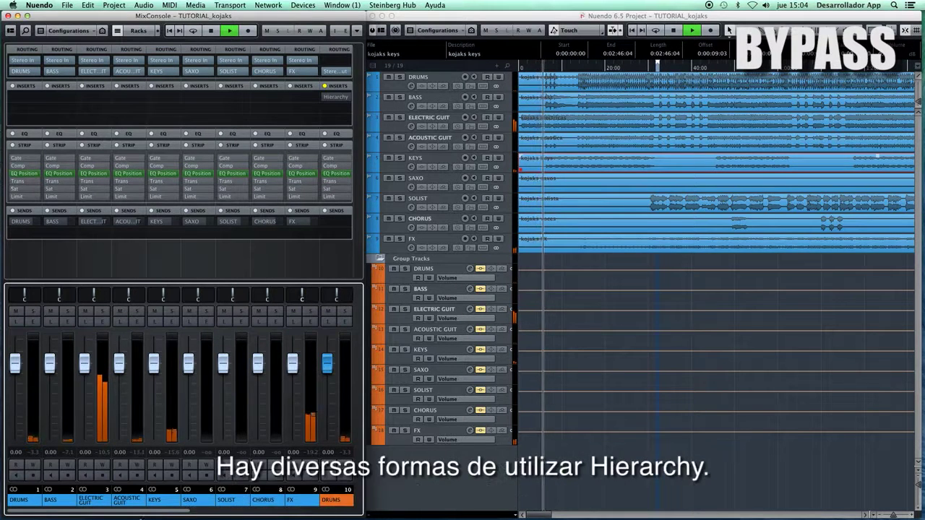
- Finish placing Hierarchy on the group channels and Stereo Out, then stop playback
drag(144, 511, 275, 511)
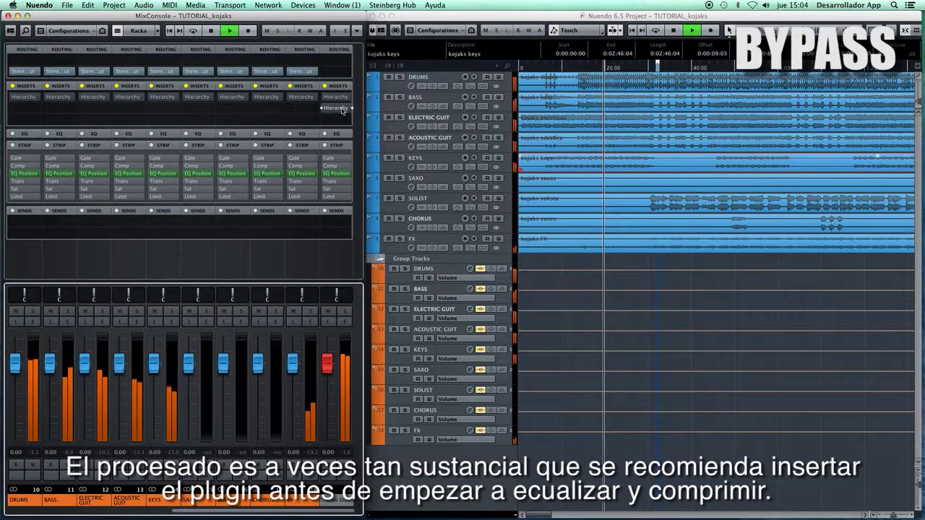
key(space)
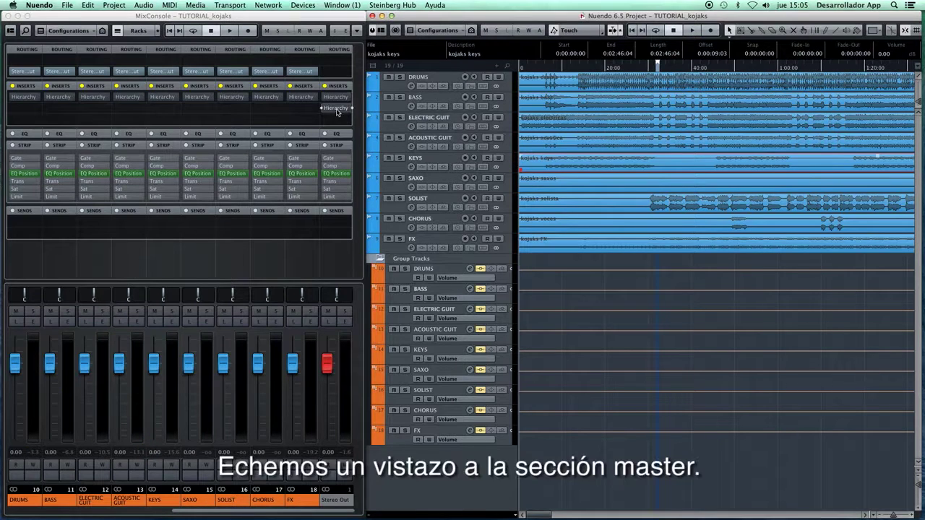
- Open the Stereo Out Ins. 2 Hierarchy editor and set its SET style to ROCK
click(336, 112)
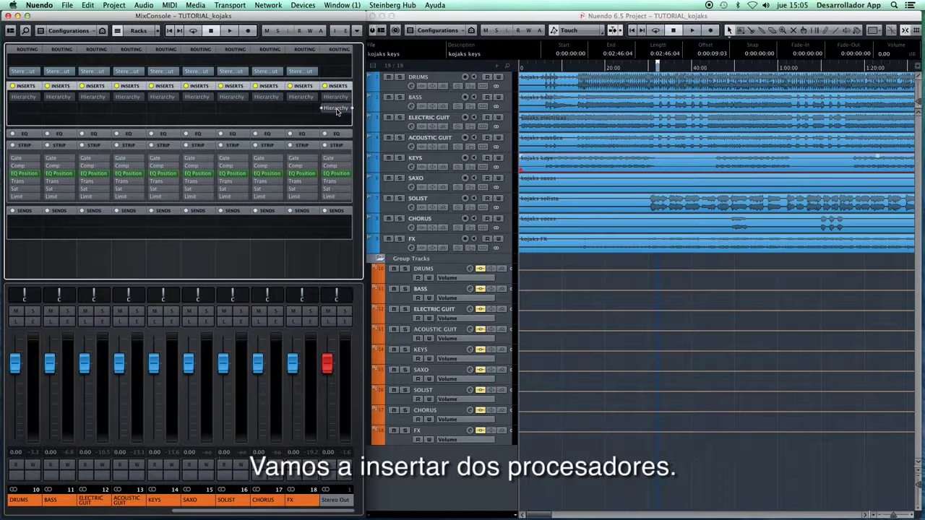
click(336, 109)
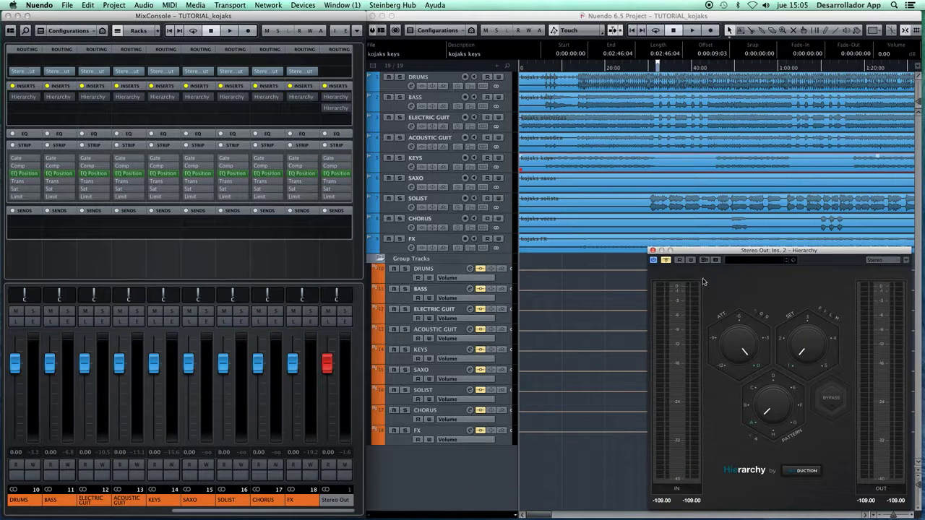
click(666, 261)
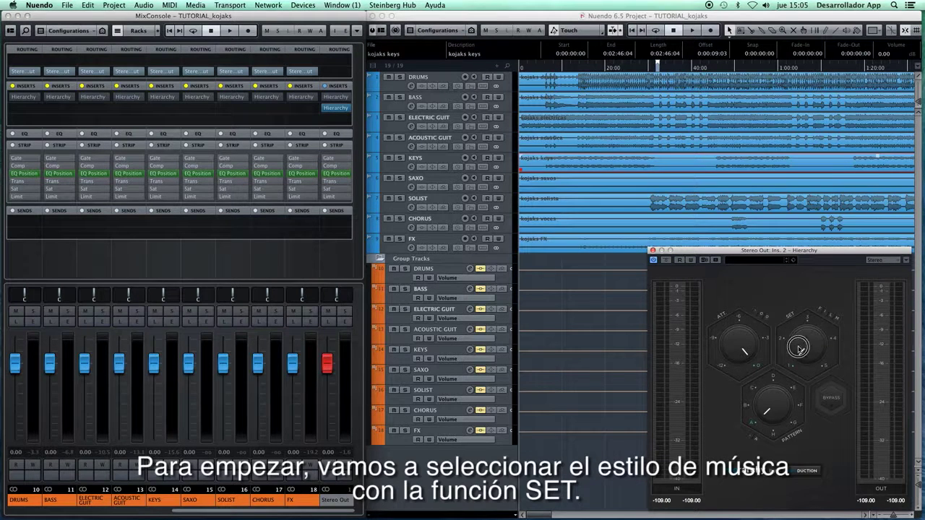
click(804, 295)
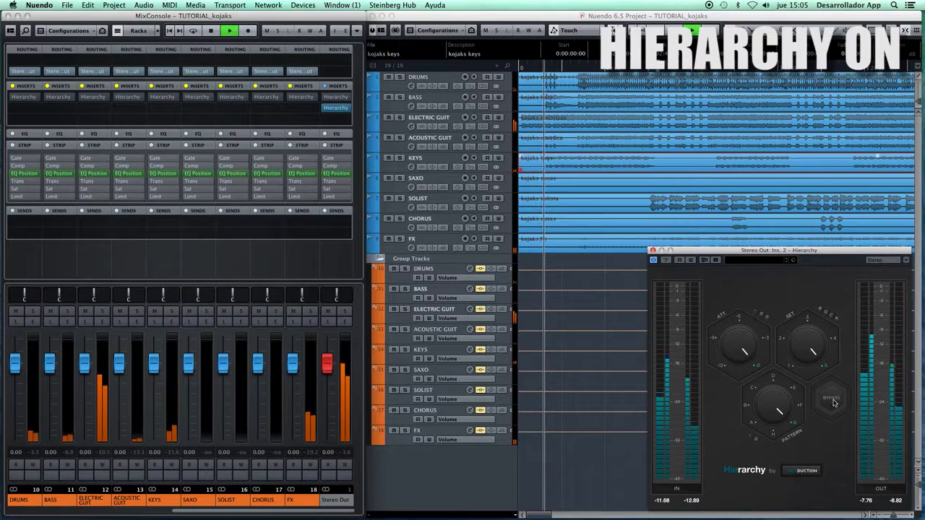
- A/B the Stereo Out Hierarchy with bypass, turning PATTERN to G between comparisons
click(832, 402)
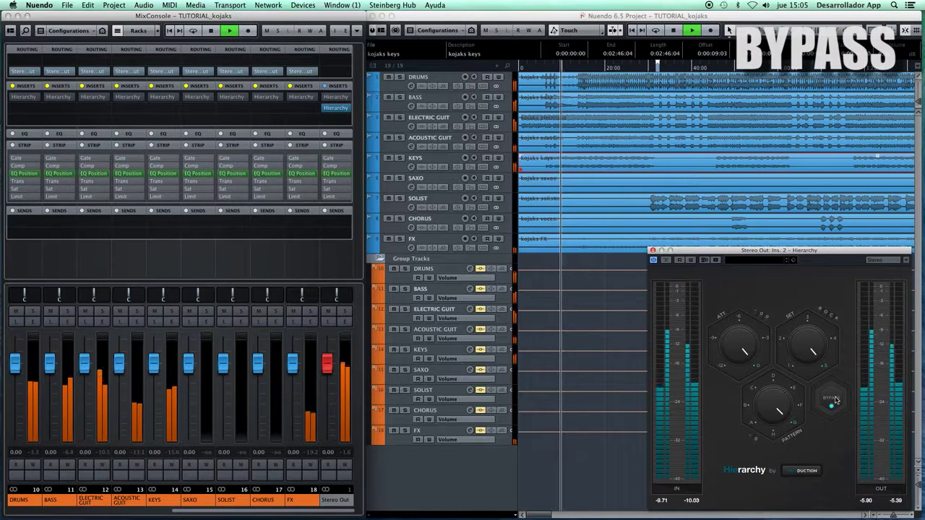
click(835, 399)
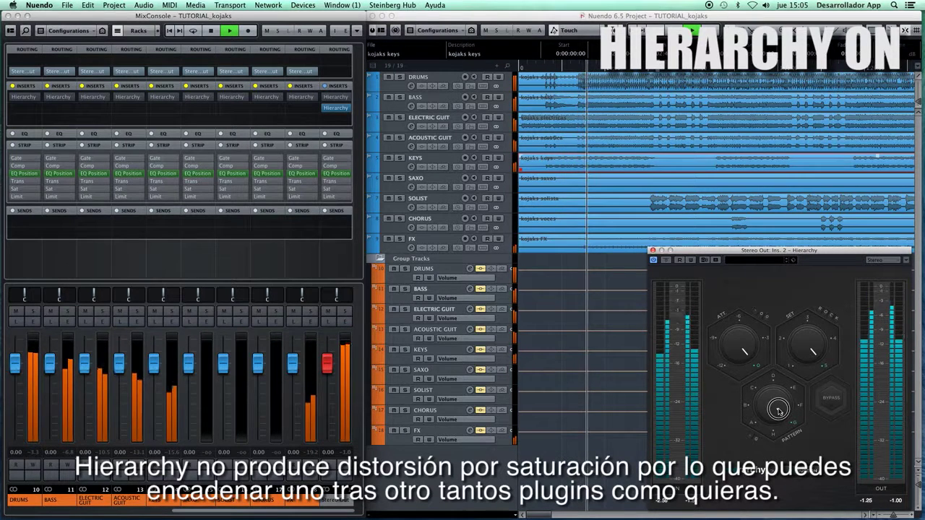
drag(775, 419, 777, 397)
click(835, 400)
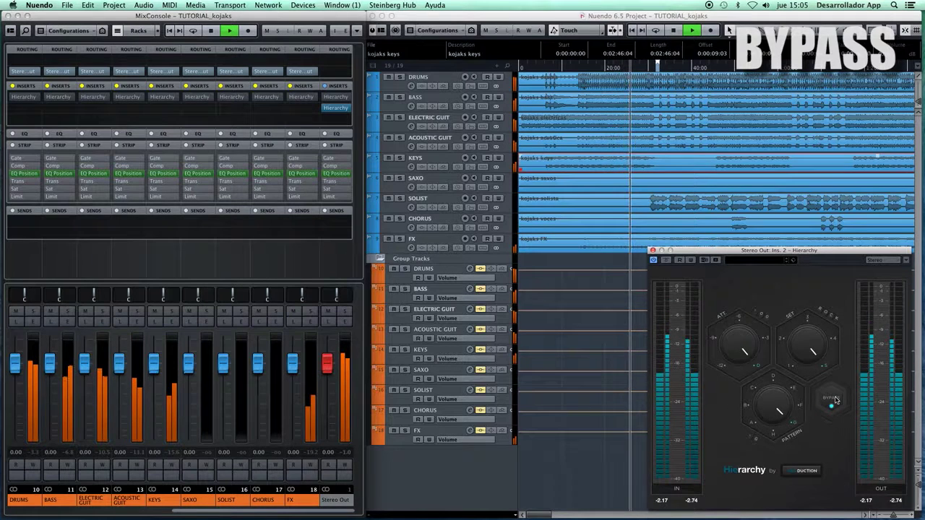
click(834, 400)
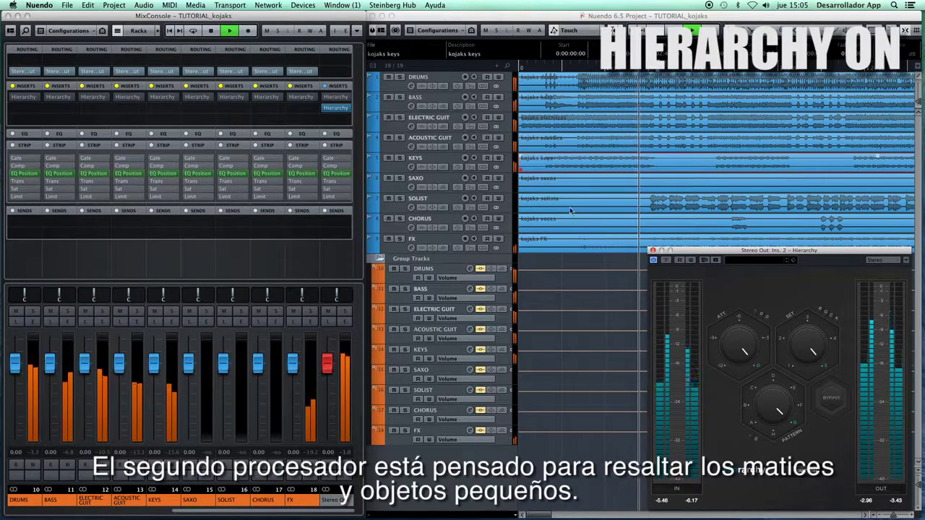
- Set the Stereo Out's first Hierarchy to ROCK style with pattern D
click(342, 99)
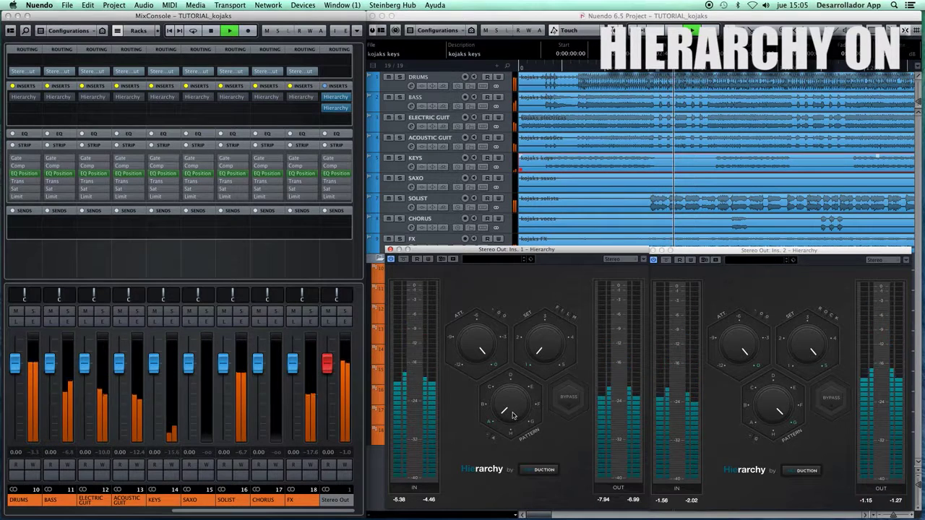
drag(538, 350, 535, 267)
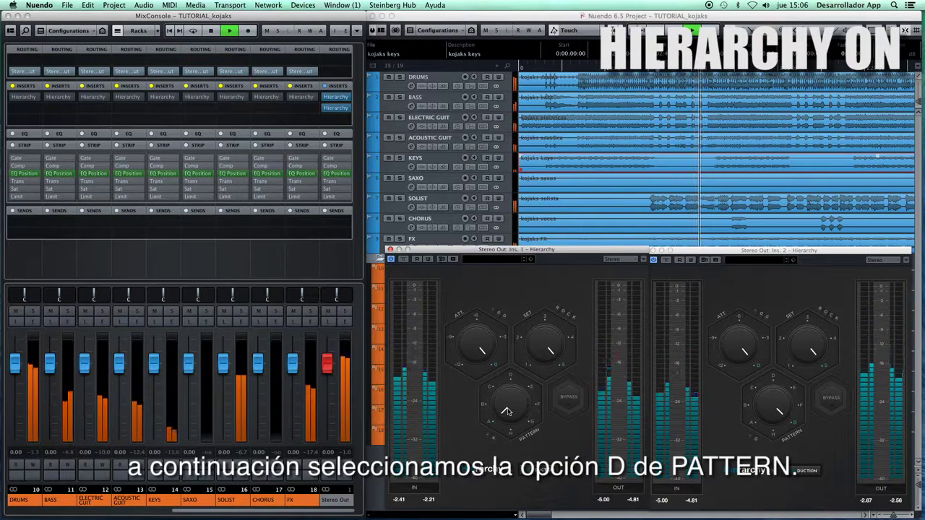
drag(508, 412, 508, 374)
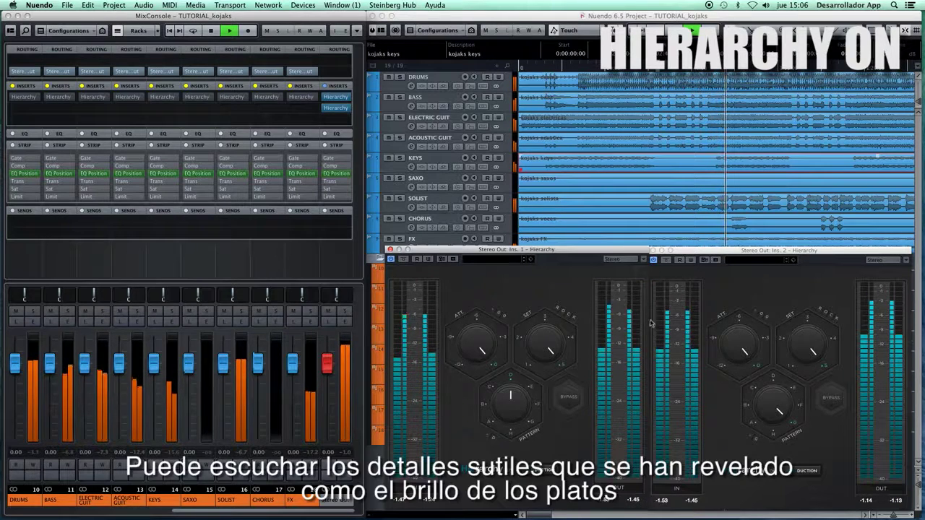
- Bypass and re-enable the Stereo Out master inserts twice to compare
click(327, 87)
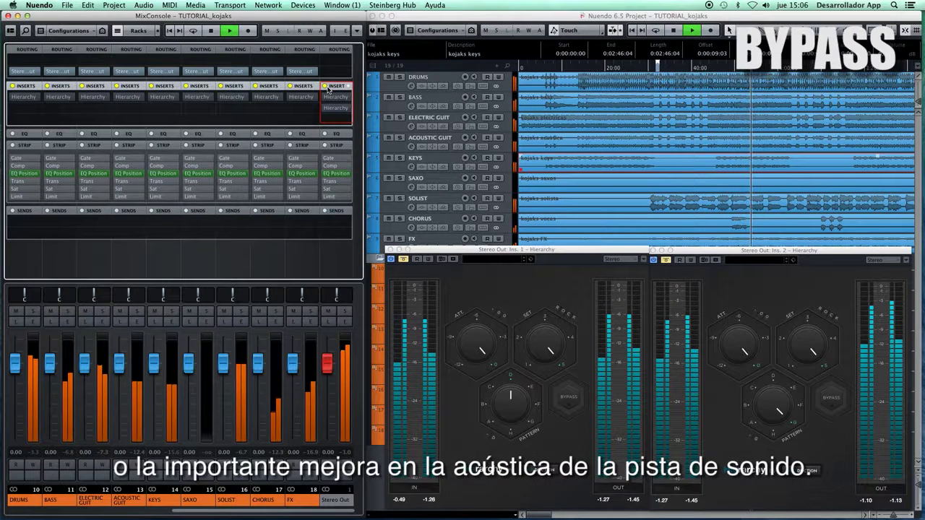
click(327, 87)
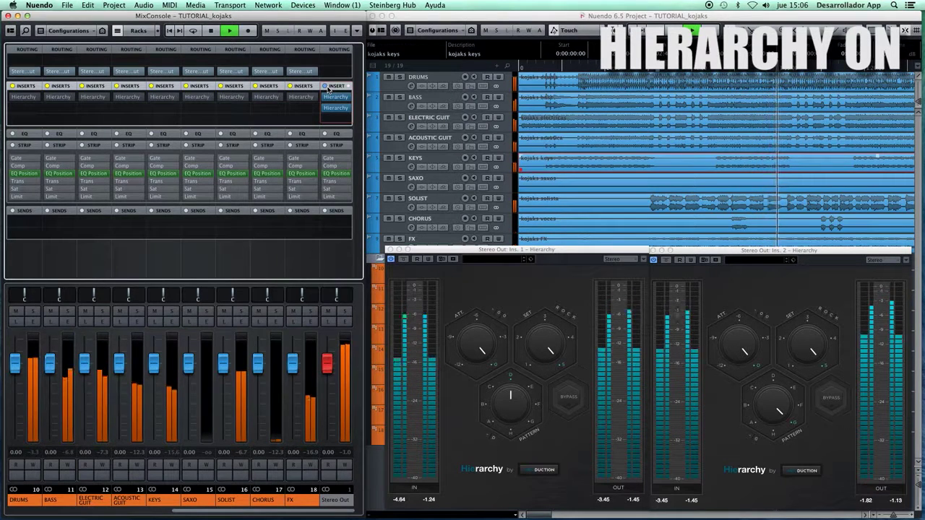
click(327, 87)
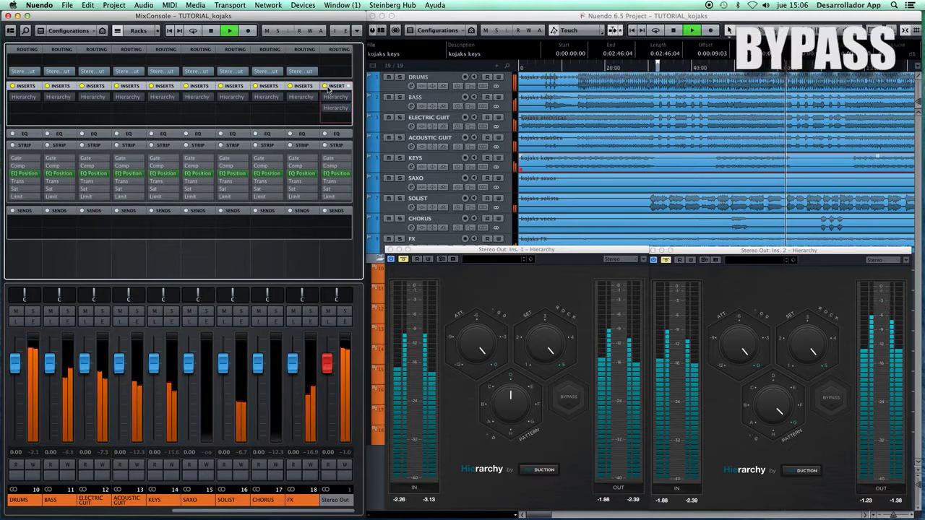
click(327, 88)
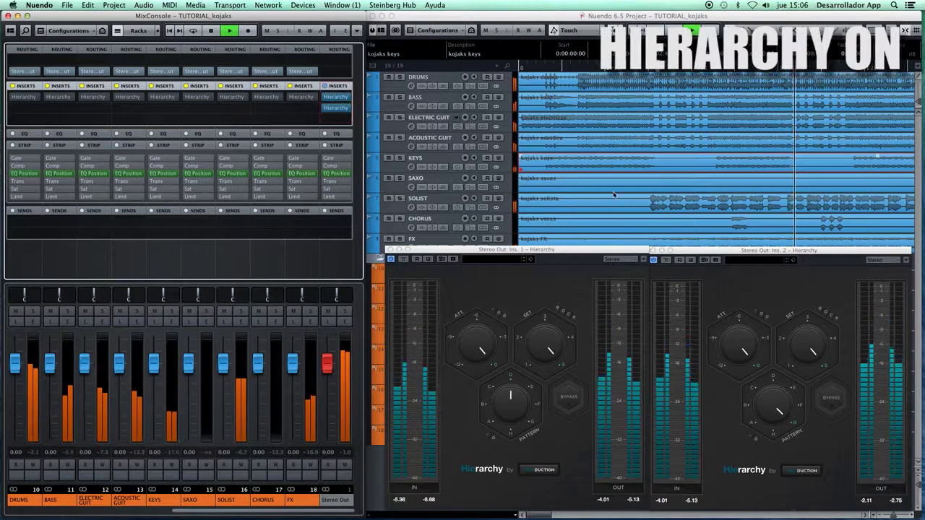
- Close both Stereo Out Hierarchy editor windows
drag(636, 252, 631, 250)
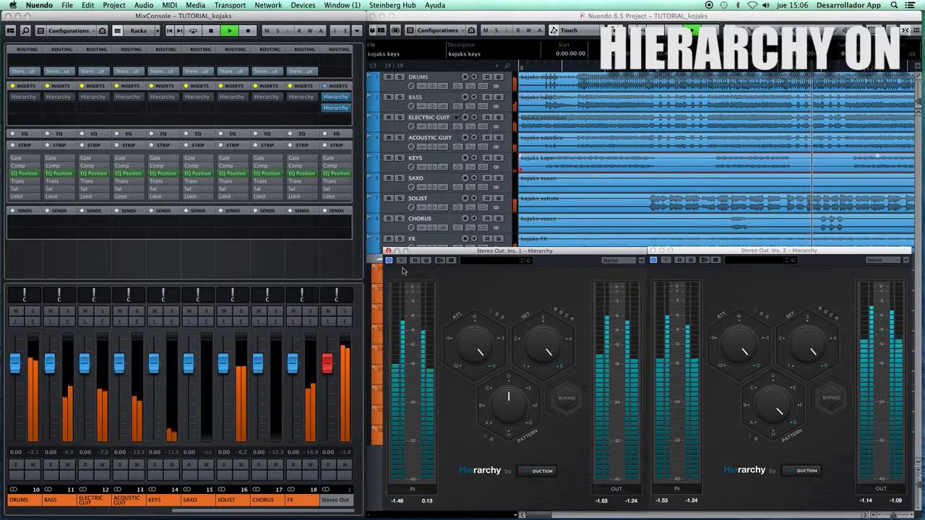
click(388, 251)
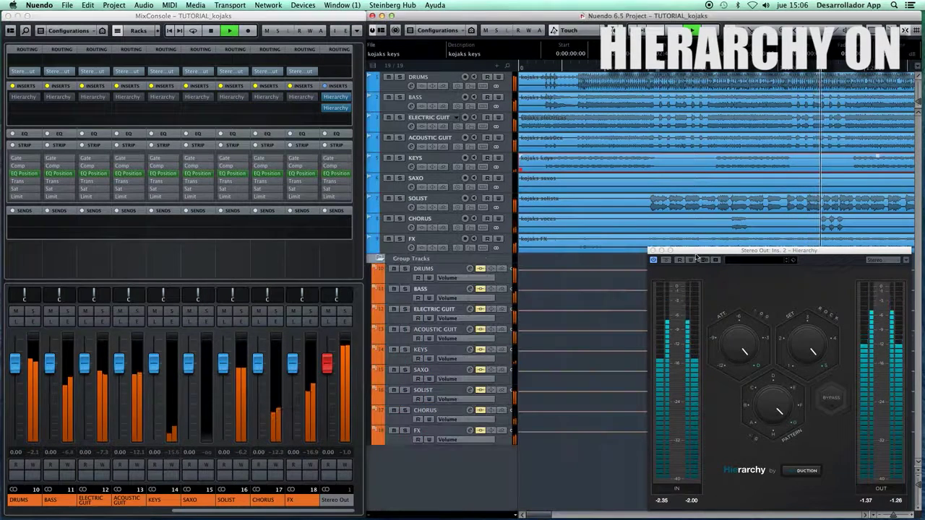
click(652, 250)
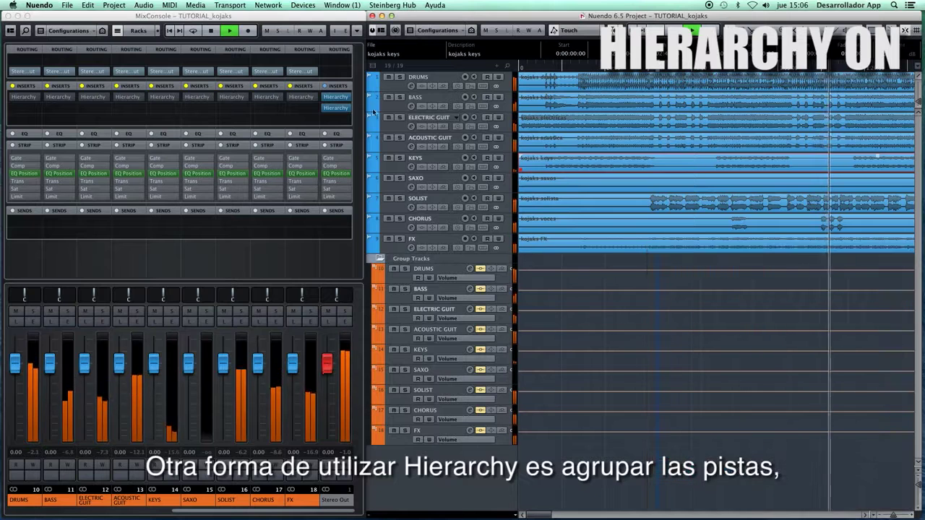
- Set the DRUMS Hierarchy SET knob to ROCK, remove its bypass, and close it
click(322, 98)
drag(323, 98, 336, 108)
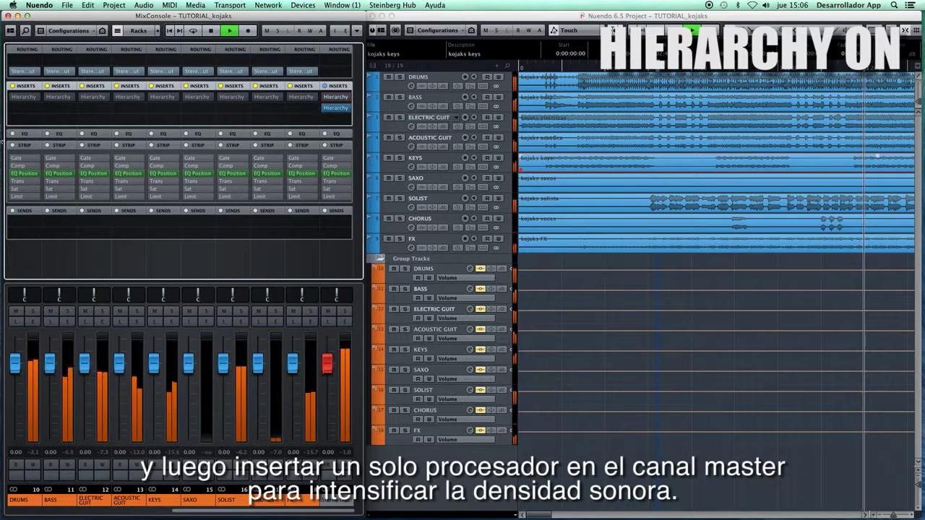
click(24, 98)
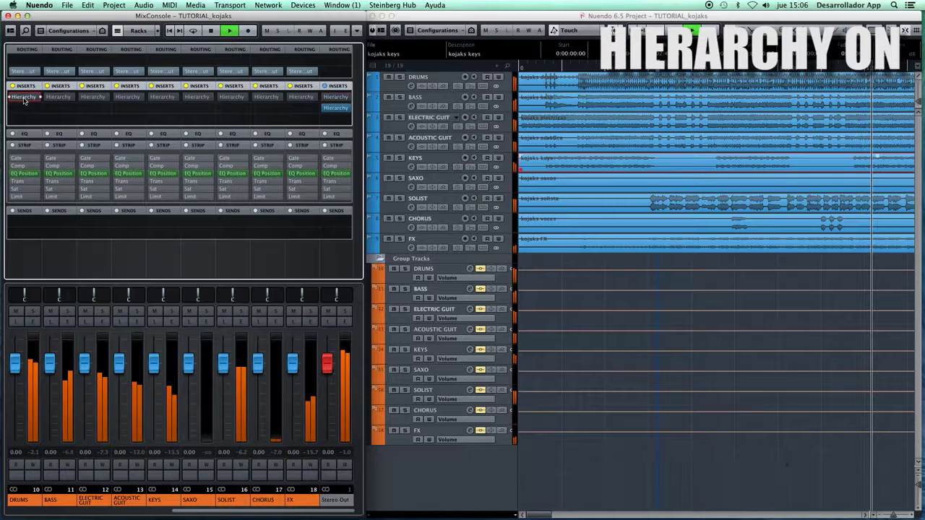
click(24, 99)
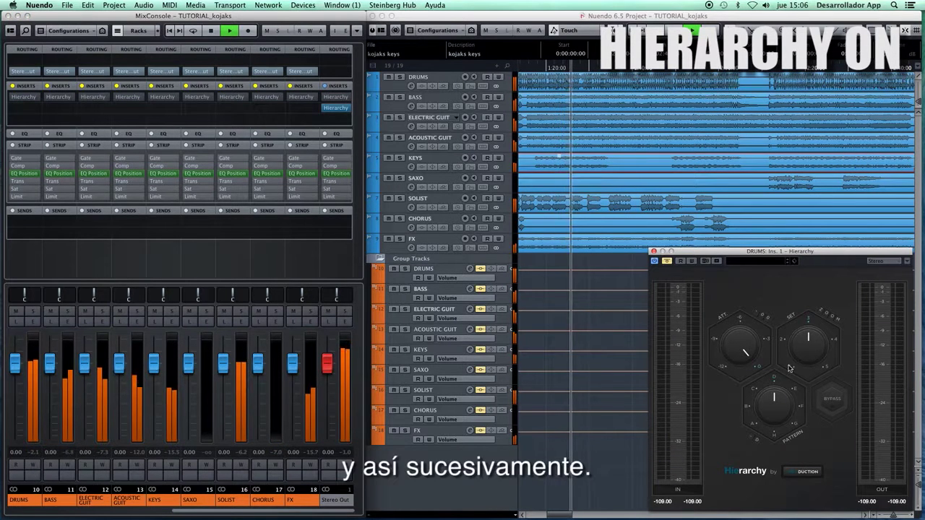
drag(799, 358, 802, 334)
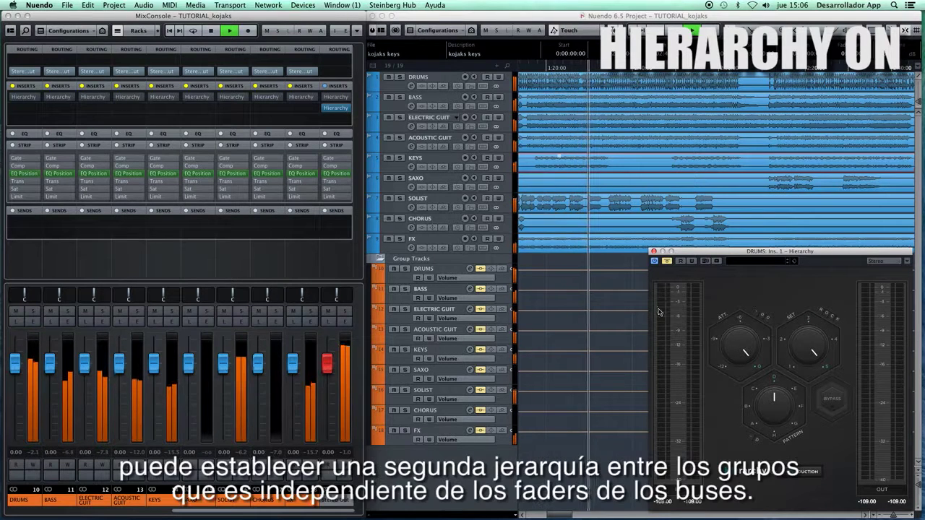
click(663, 261)
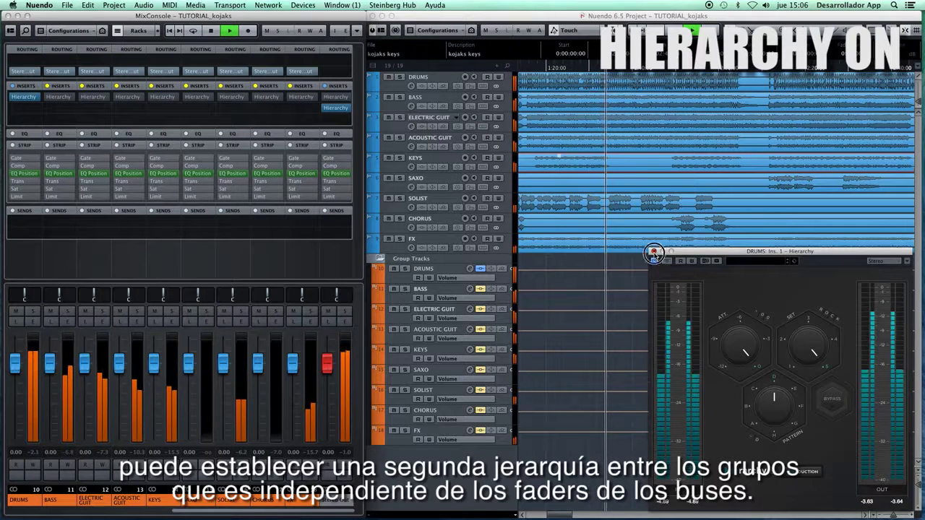
click(653, 251)
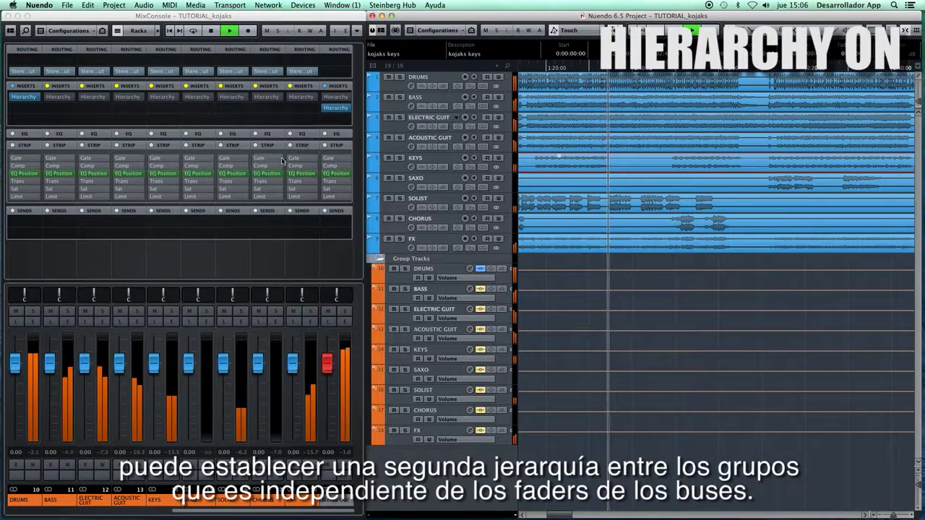
- Open the BASS group's Hierarchy and turn its SET knob right toward ROCK
click(59, 101)
click(58, 96)
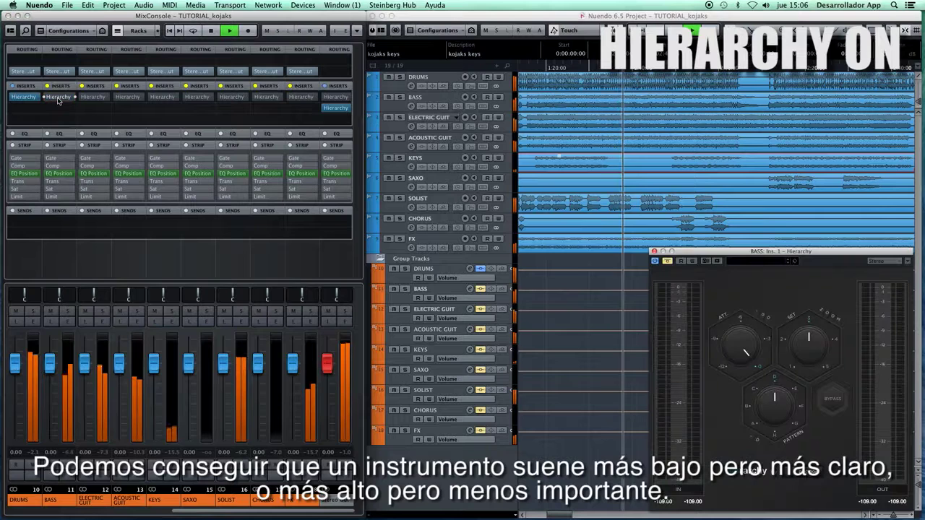
click(58, 97)
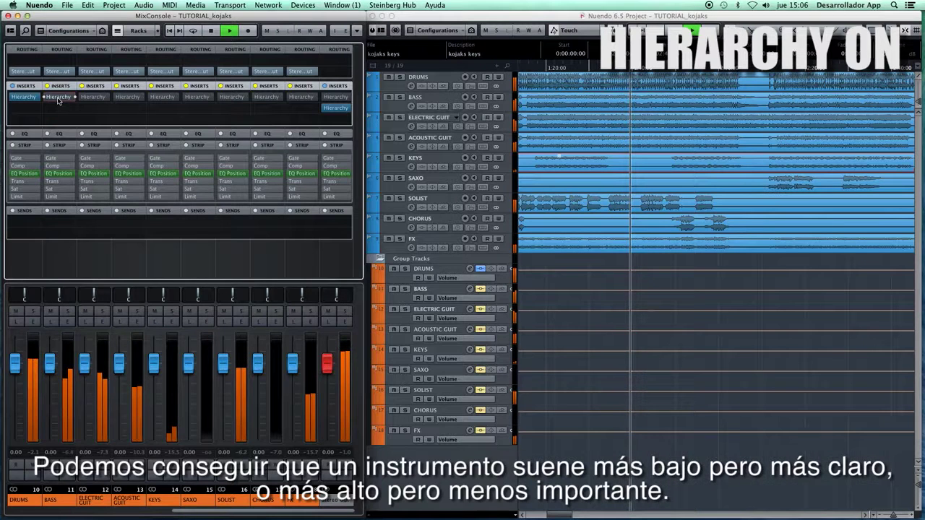
click(58, 97)
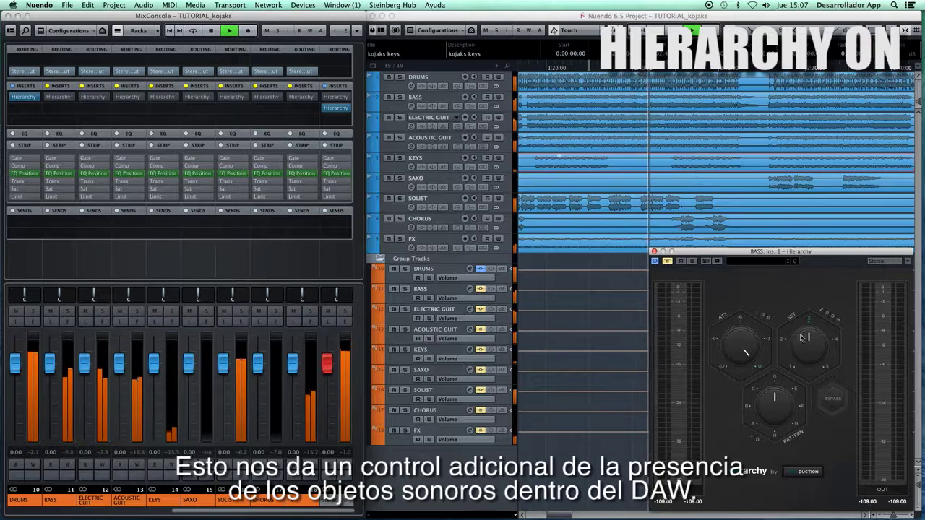
drag(806, 338, 797, 256)
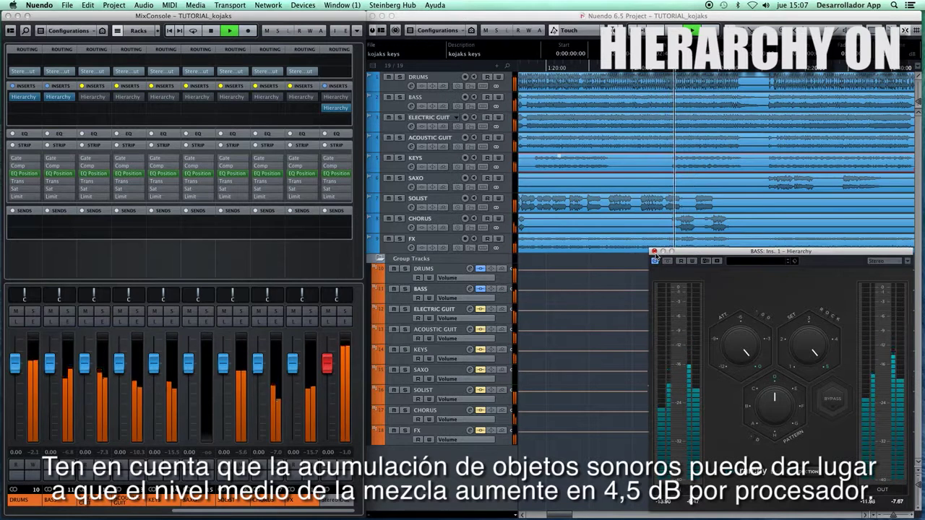
- Close the BASS editor and take the ELECTRIC GUIT Hierarchy out of bypass
click(654, 251)
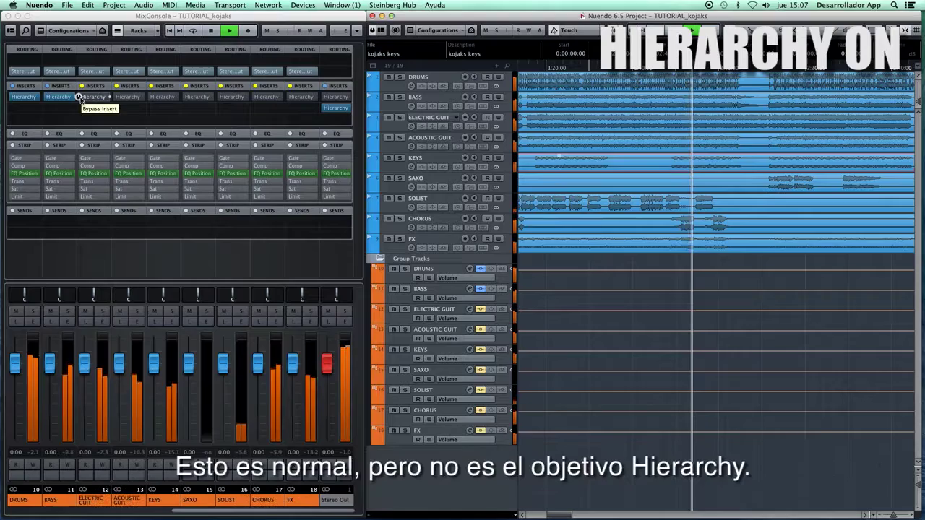
click(80, 99)
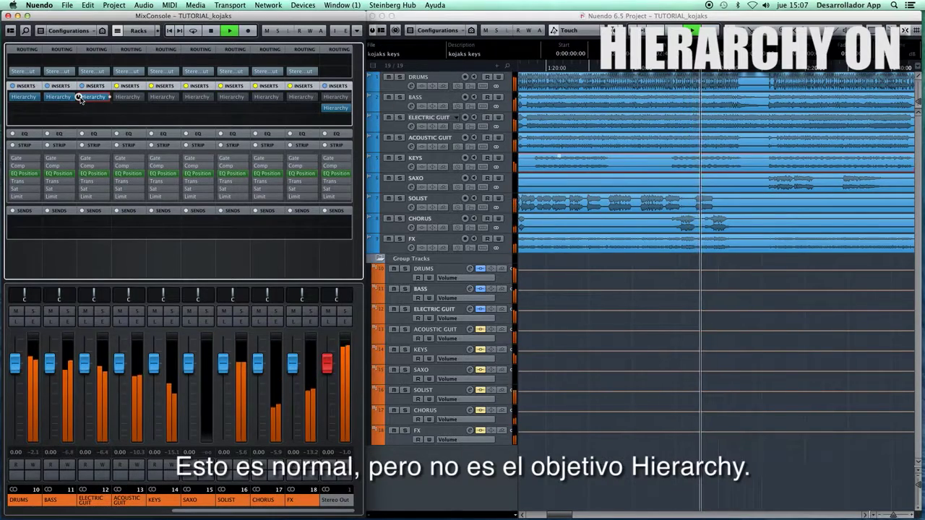
click(115, 99)
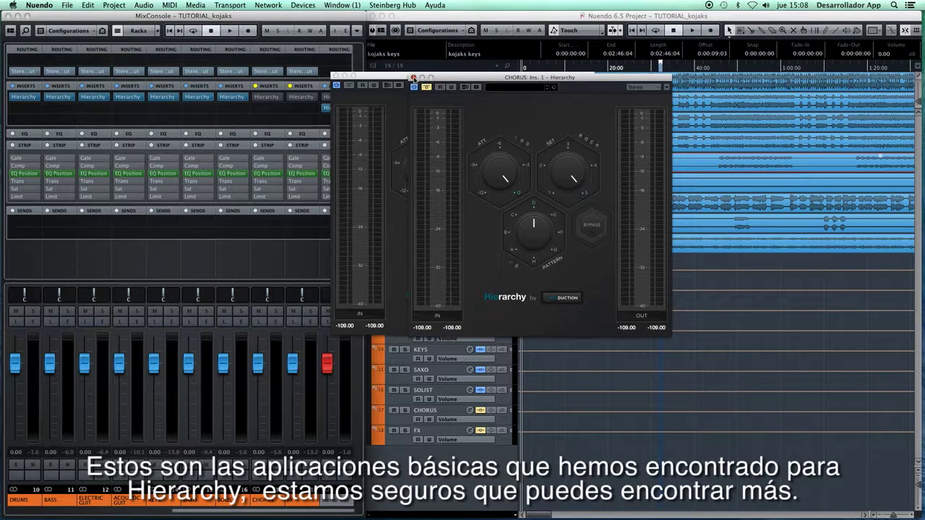
- Close the CHORUS and SOLIST Hierarchy editors, then bring up the FX group's Hierarchy
click(413, 77)
click(335, 76)
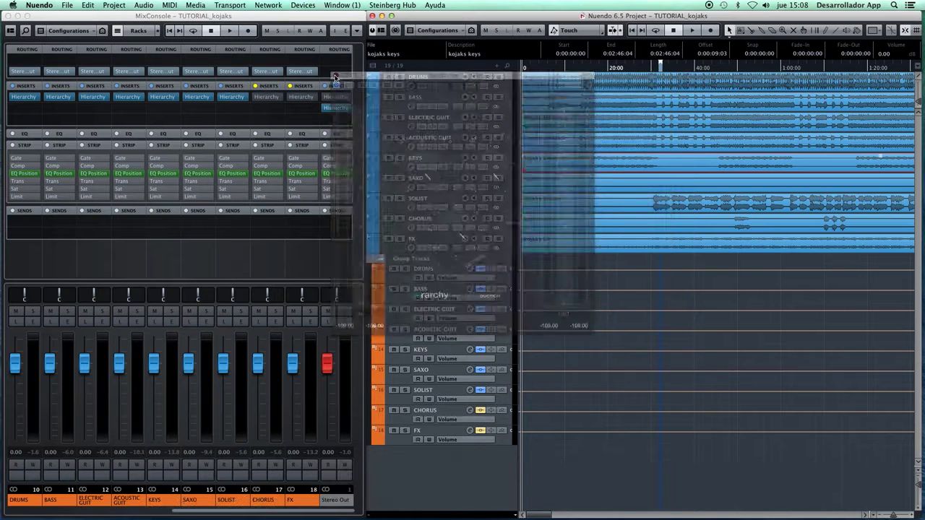
click(272, 101)
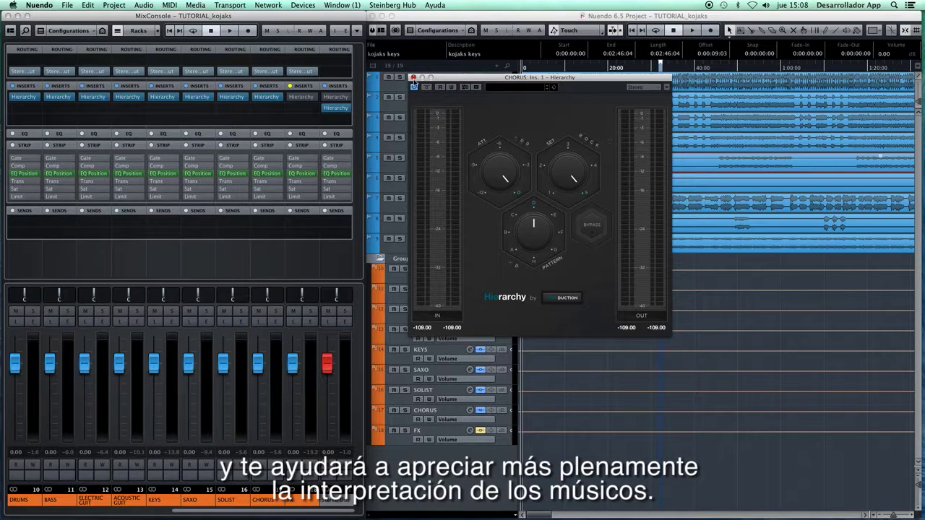
click(413, 78)
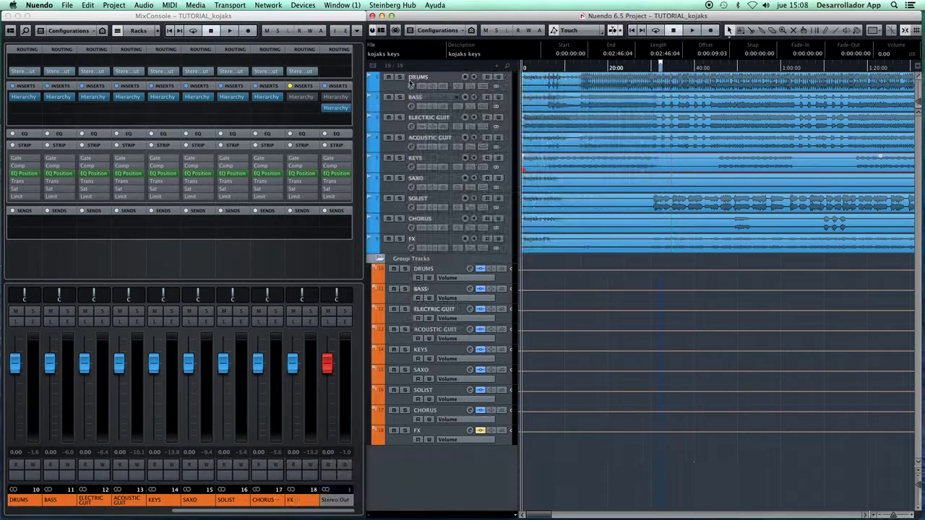
click(300, 97)
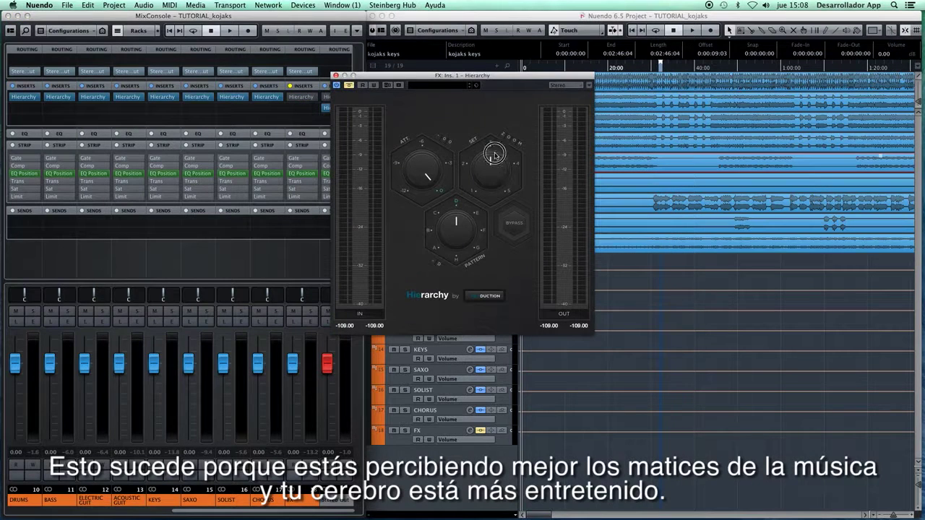